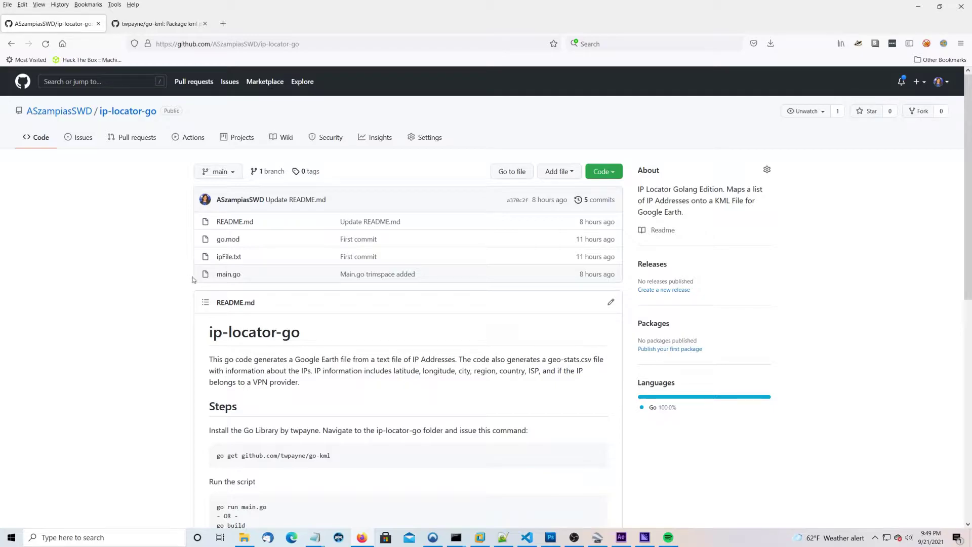
- Skim the ip-locator-go README, then copy its HTTPS clone URL from the Code menu
left_click(228, 274)
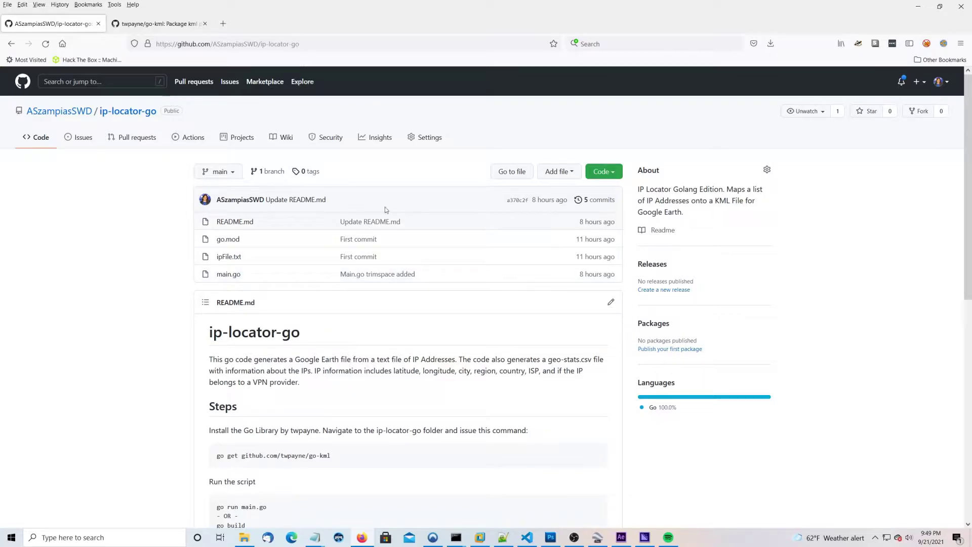
scroll(243, 266, "down", 1)
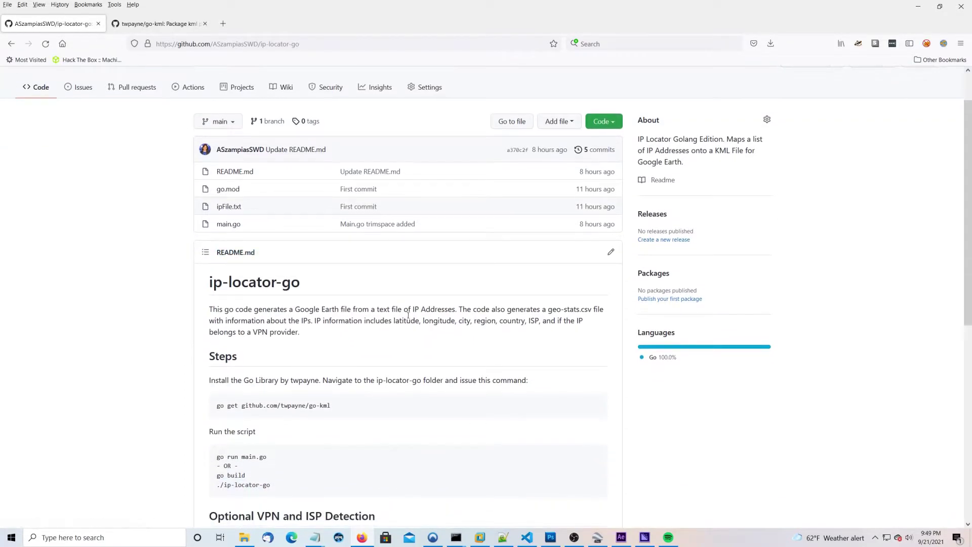
left_click_drag(347, 353, 261, 332)
left_click(340, 360)
scroll(340, 360, "down", 3)
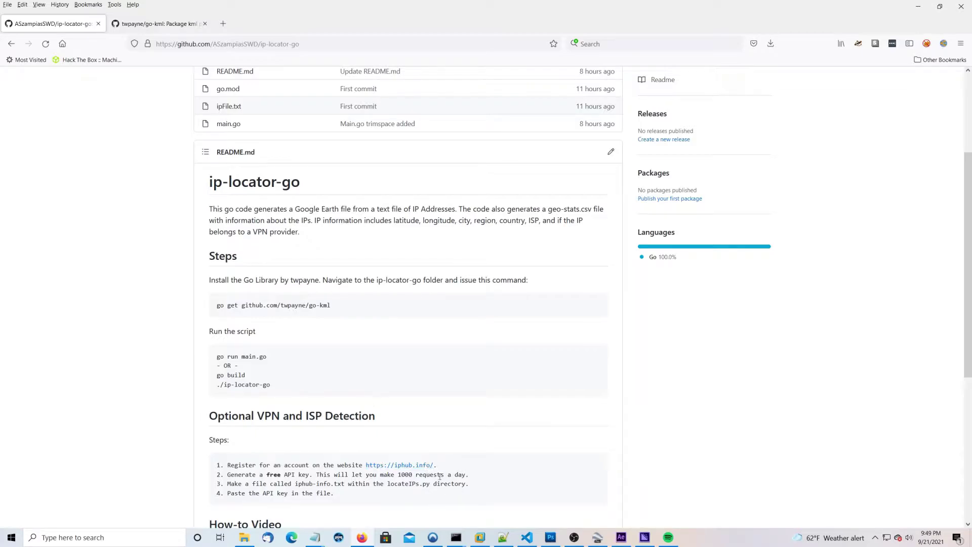
scroll(363, 425, "up", 3)
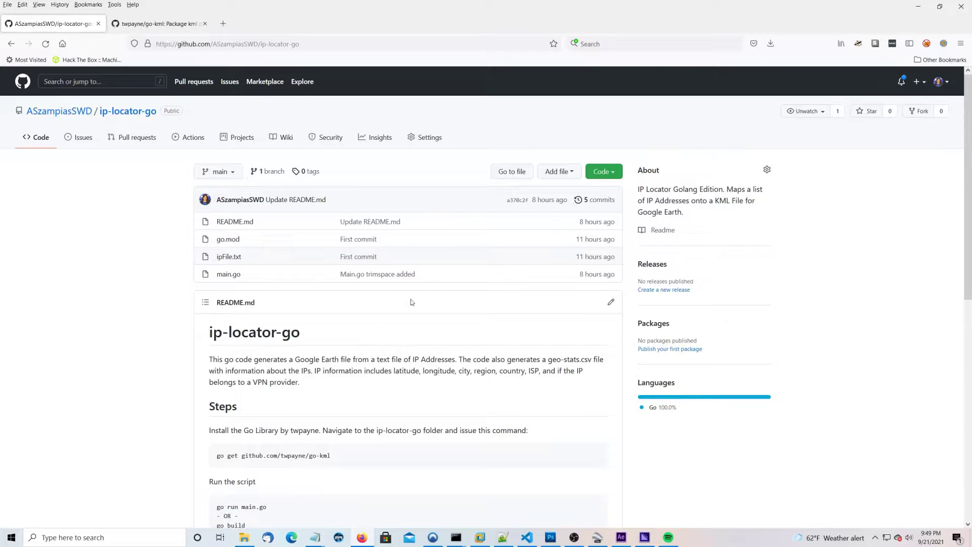
left_click(609, 172)
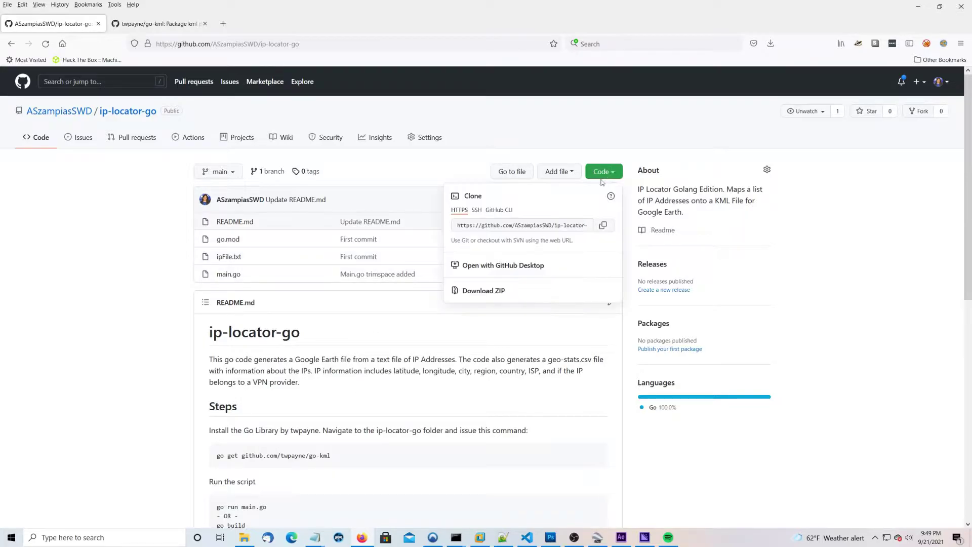
left_click(602, 224)
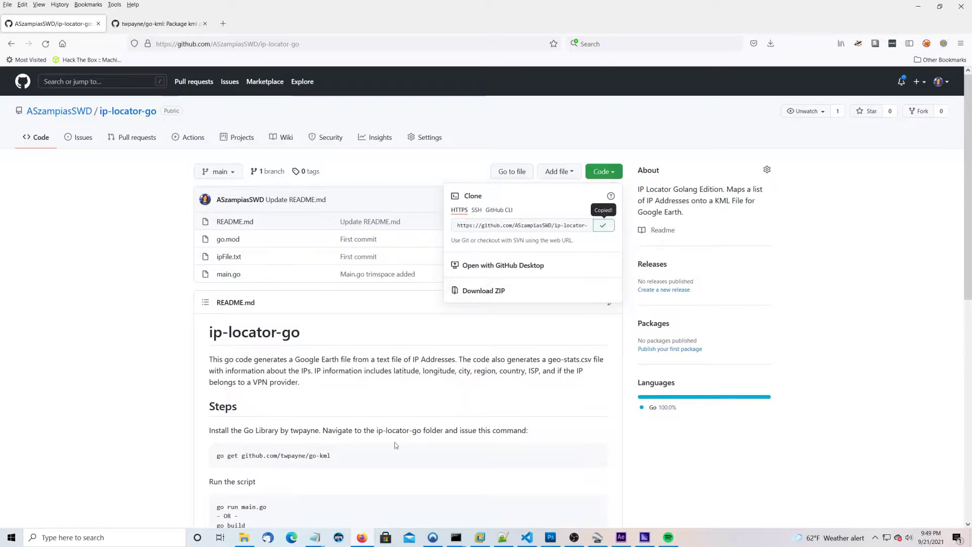
- In the Kali terminal, list go/src and git clone the pasted ip-locator-go URL
left_click(480, 538)
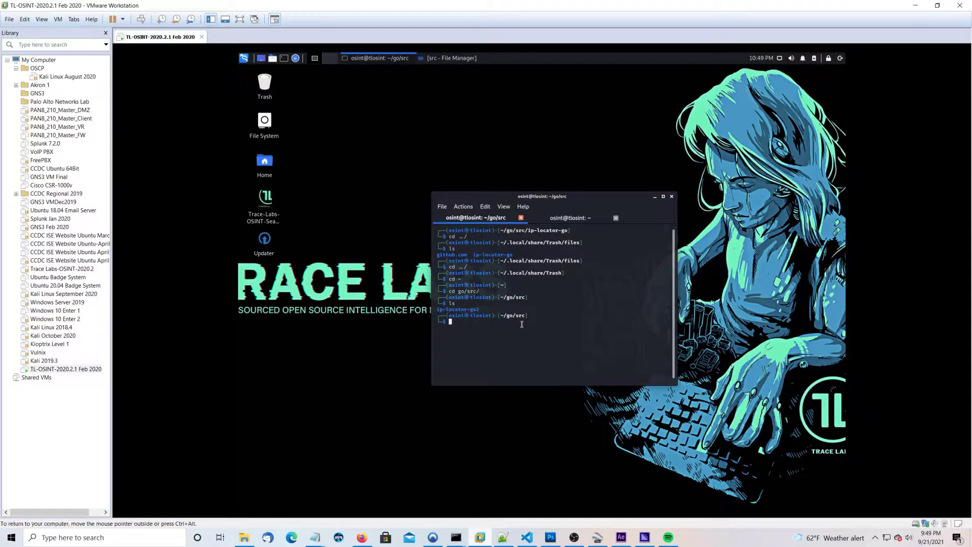
type("ls")
key("Return")
type("git clone")
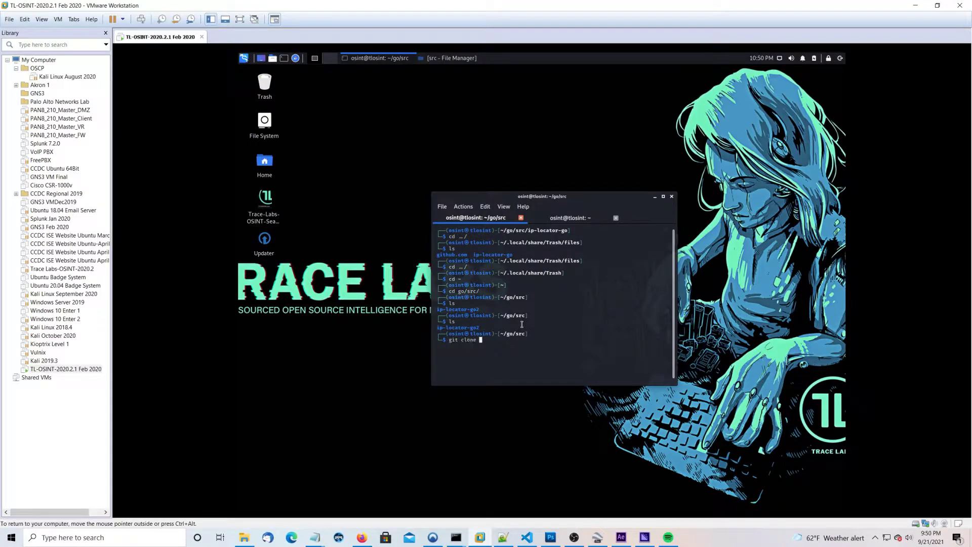
right_click(545, 291)
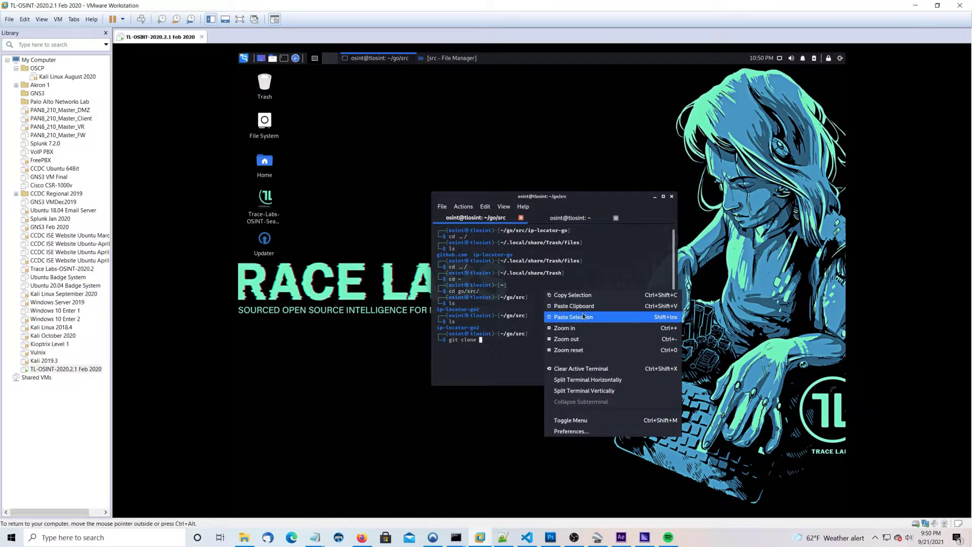
left_click(583, 315)
key("Return")
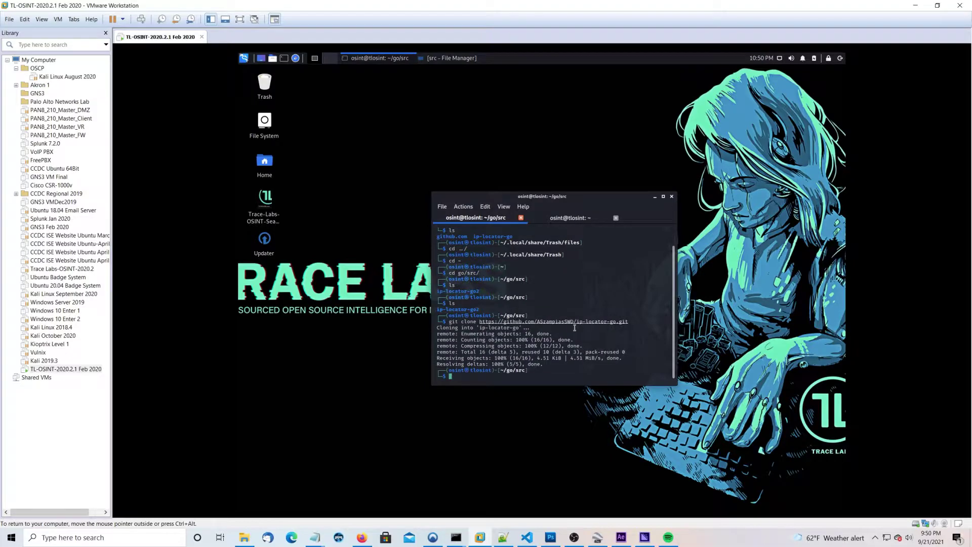
type("ls")
- List src again, enter ip-locator-go2 and list its files
key("Return")
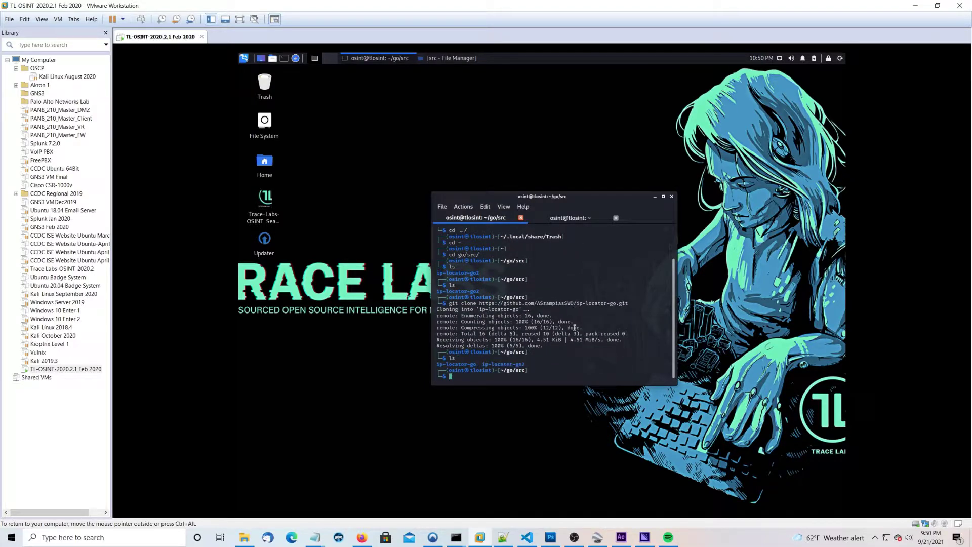
type("cd")
type(" ip")
key("Tab")
type("2")
key("Tab")
key("Return")
type("ls")
key("Return")
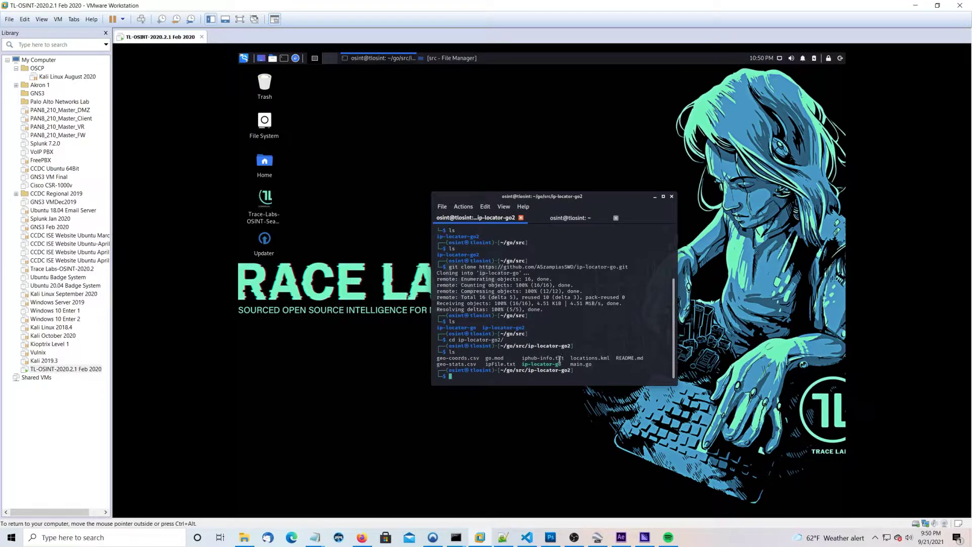
type("cp ")
type("iphu")
- Copy iphub-info.txt from ip-locator-go2 into ../ip-locator-go
key("Tab")
type("./ip")
key("Tab")
key("Return")
type("cd ../")
- Go up to src, enter ip-locator-go and list it to confirm iphub-info.txt arrived
key("Return")
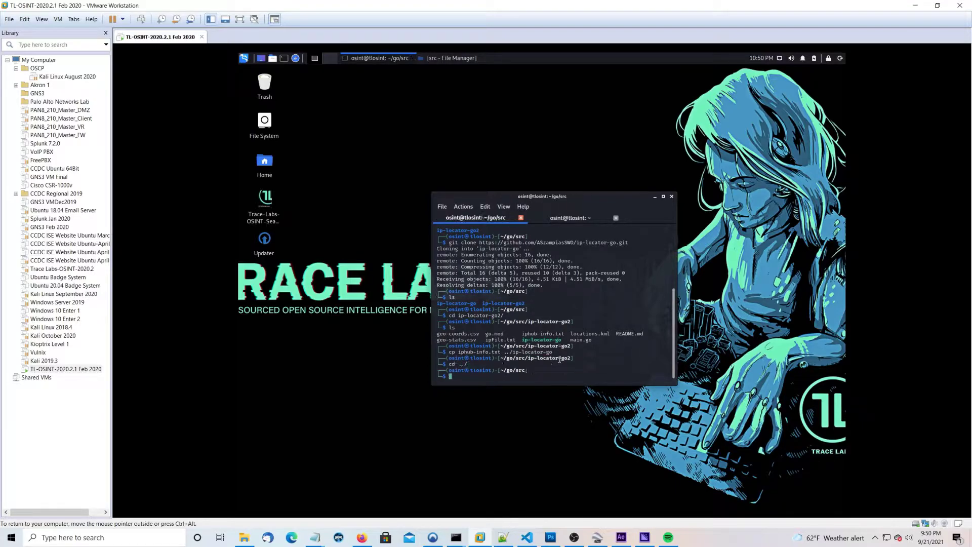
type("ls")
key("Return")
type("cd ip")
key("Tab")
key("Return")
type("ls")
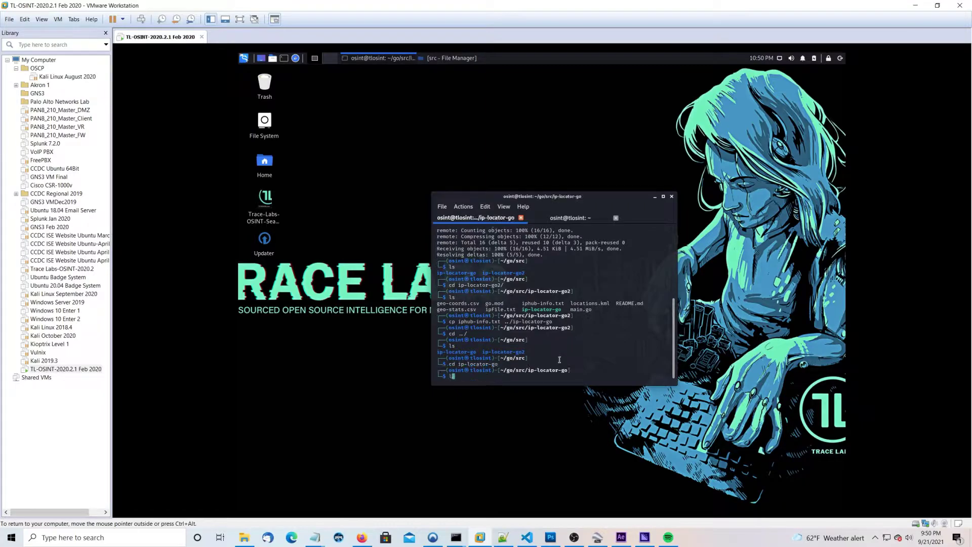
key("Return")
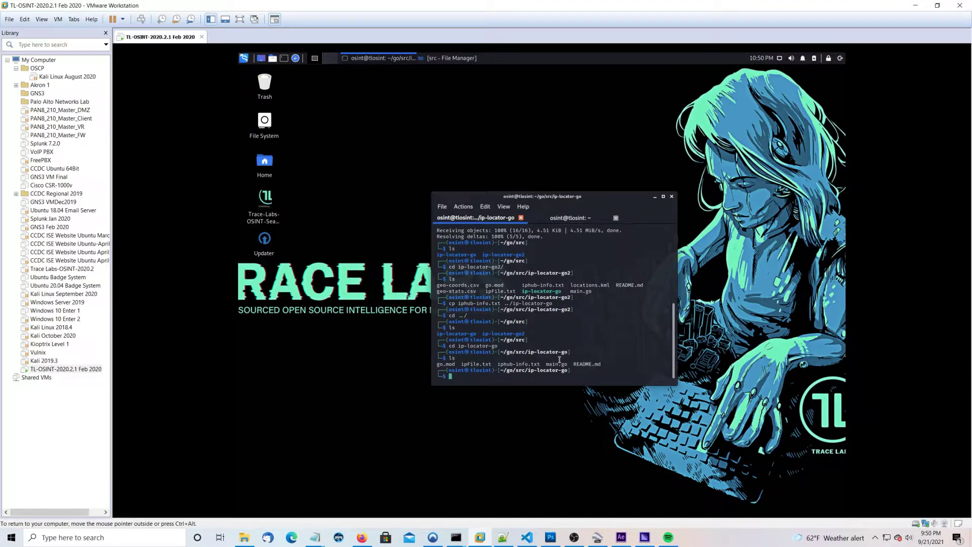
type("cat ")
type("main.go")
- Print main.go with cat and copy the github.com/twpayne/go-kml import path
key("Return")
scroll(560, 315, "up", 3)
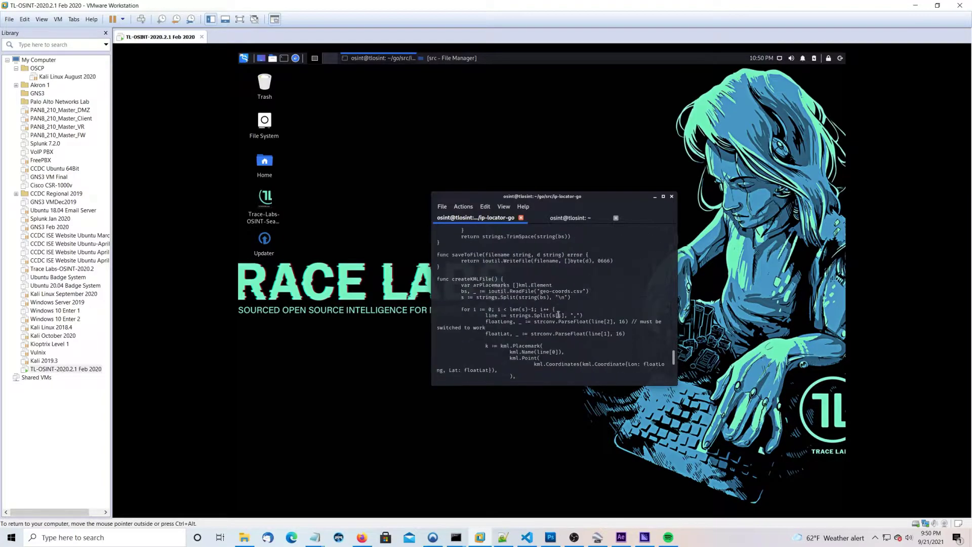
scroll(560, 314, "up", 3)
scroll(559, 315, "up", 3)
scroll(559, 315, "up", 3)
scroll(558, 315, "up", 3)
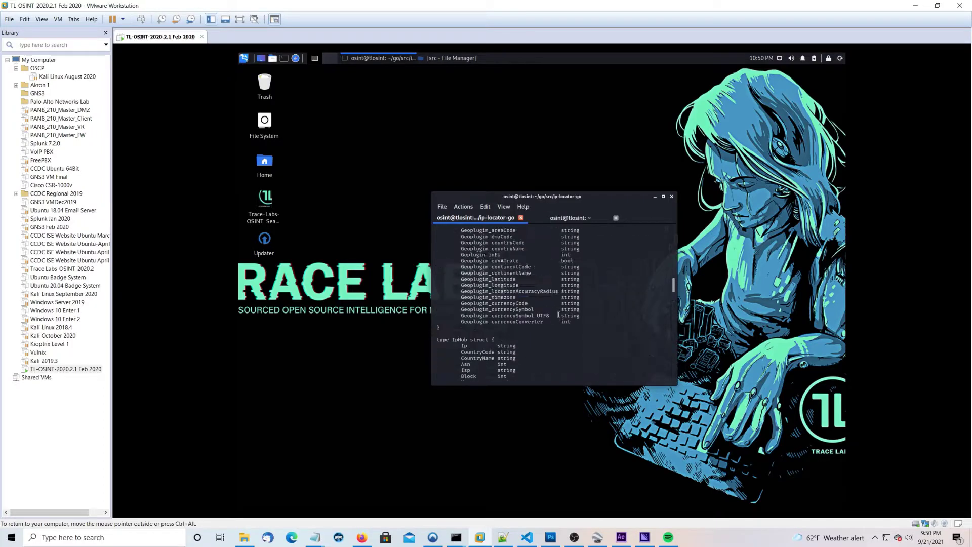
scroll(558, 315, "up", 2)
scroll(559, 315, "up", 6)
scroll(558, 315, "down", 1)
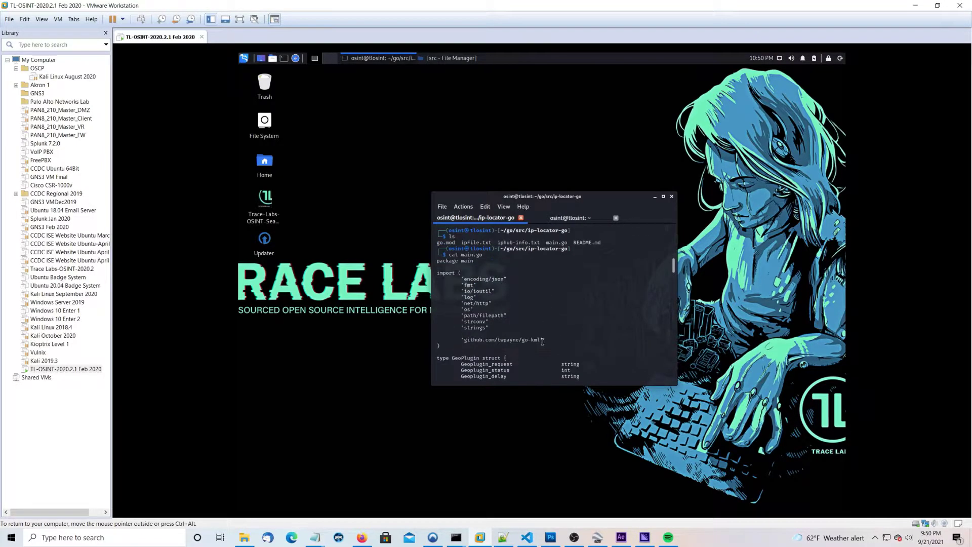
left_click_drag(543, 342, 467, 339)
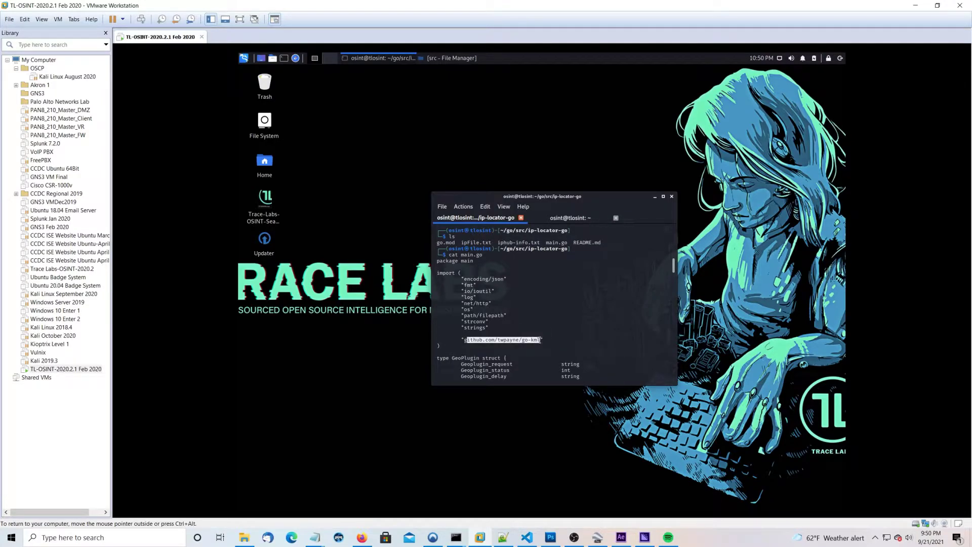
left_click_drag(542, 341, 464, 339)
right_click(463, 339)
left_click(488, 344)
scroll(488, 342, "down", 8)
scroll(488, 343, "down", 5)
scroll(488, 342, "down", 5)
scroll(487, 342, "down", 5)
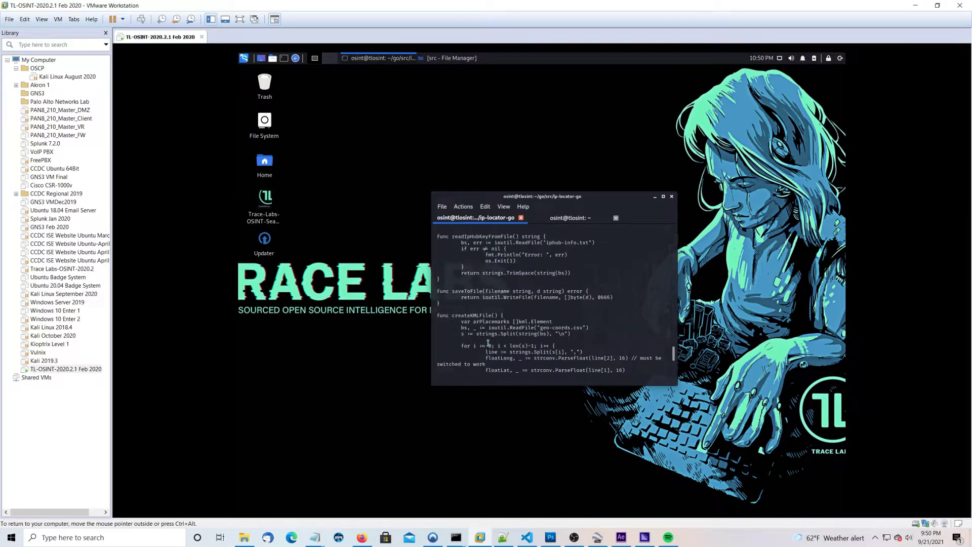
scroll(488, 343, "down", 5)
type("go get")
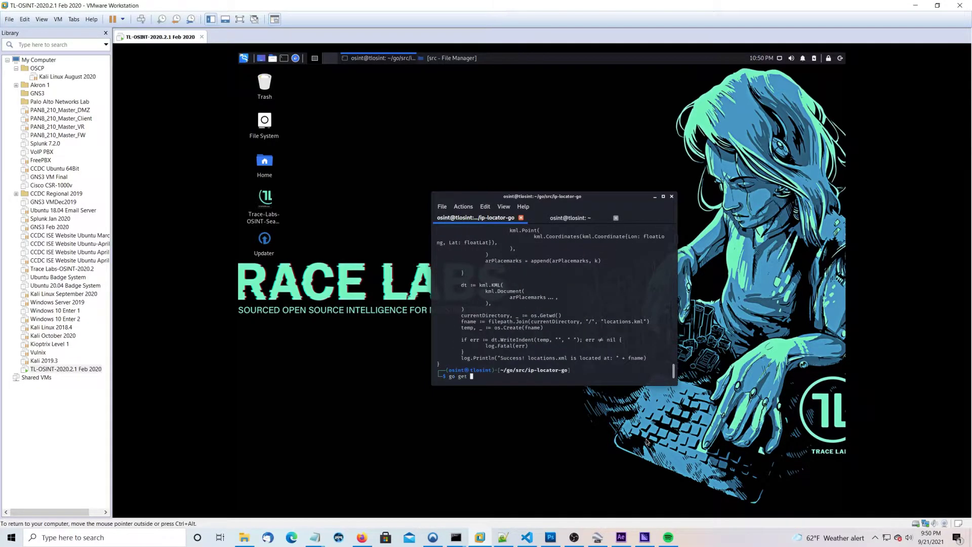
- Run go get github.com/twpayne/go-kml to install the KML package
right_click(571, 304)
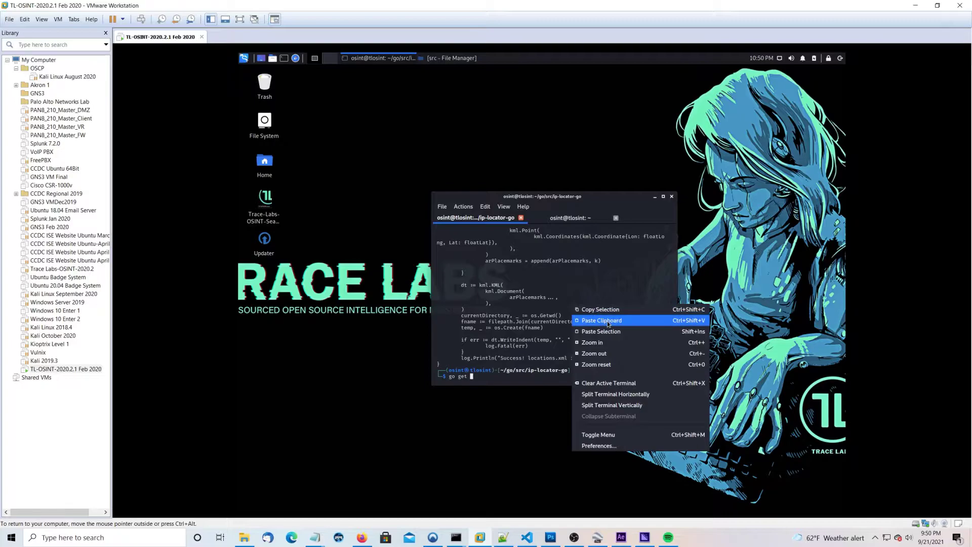
left_click(593, 324)
key("Return")
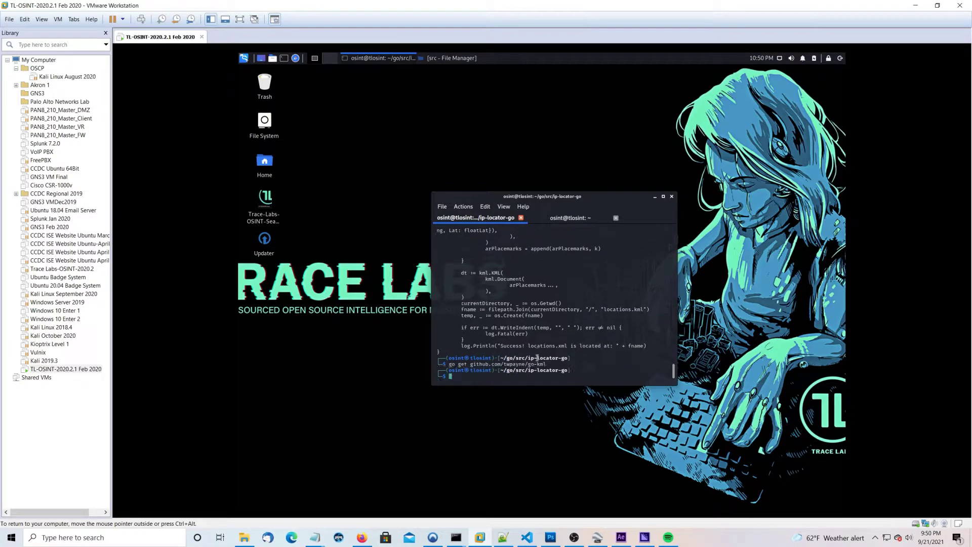
type("ls")
- List the project, move up to ~/go/src and spot the new github.com folder
key("Return")
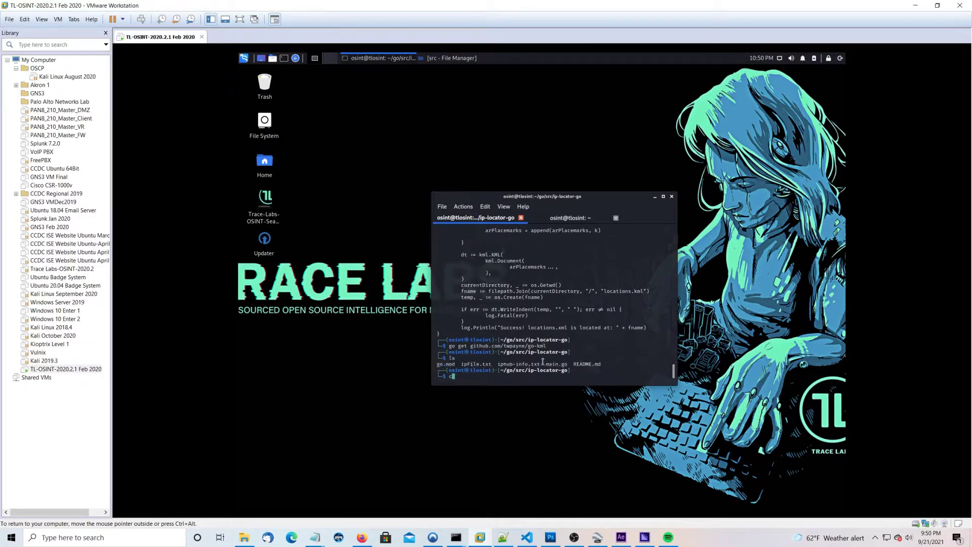
type("cd ../")
key("Return")
type("ls")
key("Return")
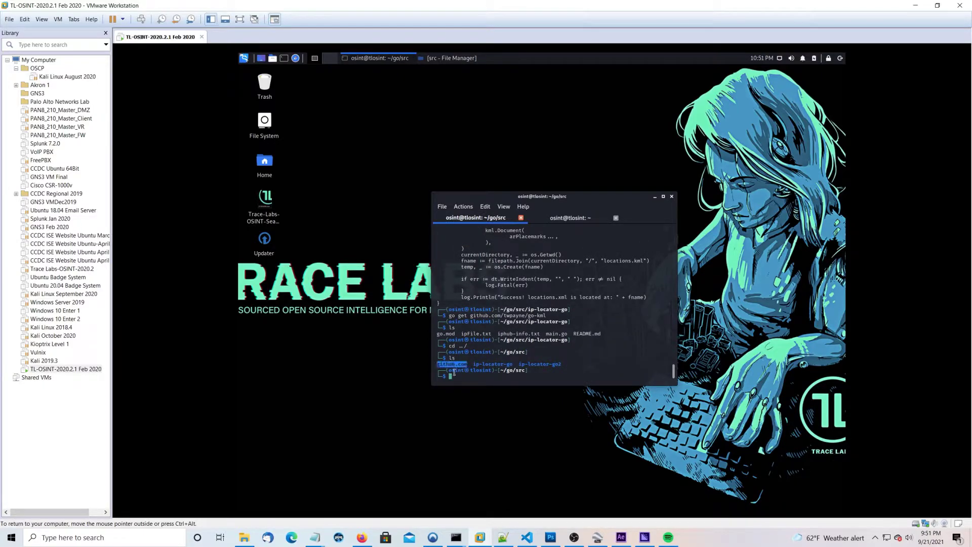
double_click(472, 365)
left_click(472, 365)
type("d ip-locator-go")
- Enter ip-locator-go, list its files and run go run main.go to create locations.xml
key("Return")
type("ls")
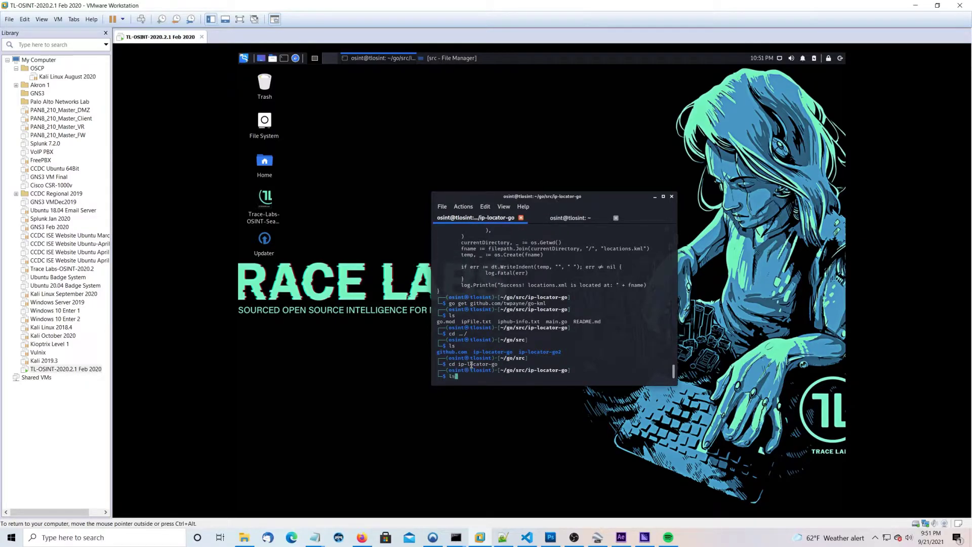
key("Return")
type("go ")
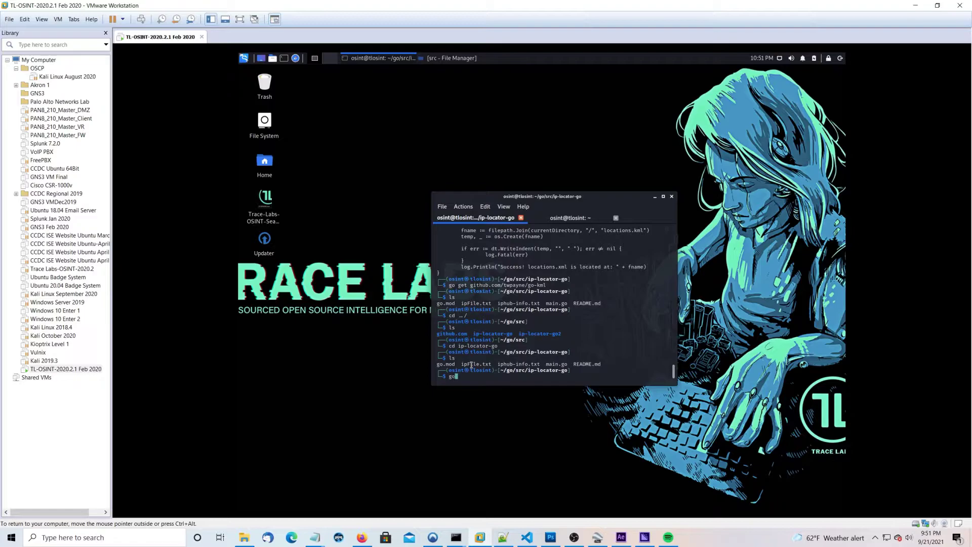
type("run ma")
key("Tab")
key("Return")
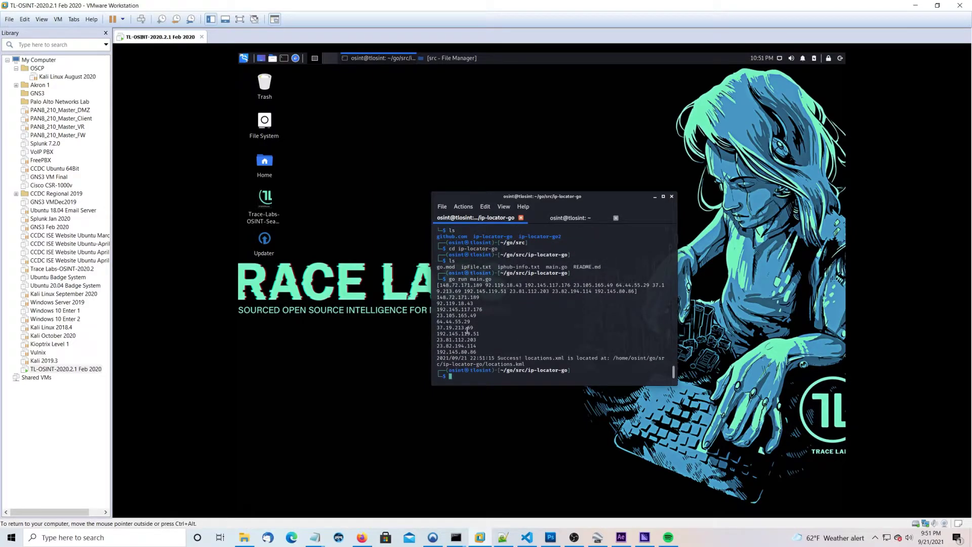
type("cat ipF")
- Print ipFile.txt's IP list, then run ls and pwd in /home/osint/go/src/ip-locator-go
key("Tab")
key("Return")
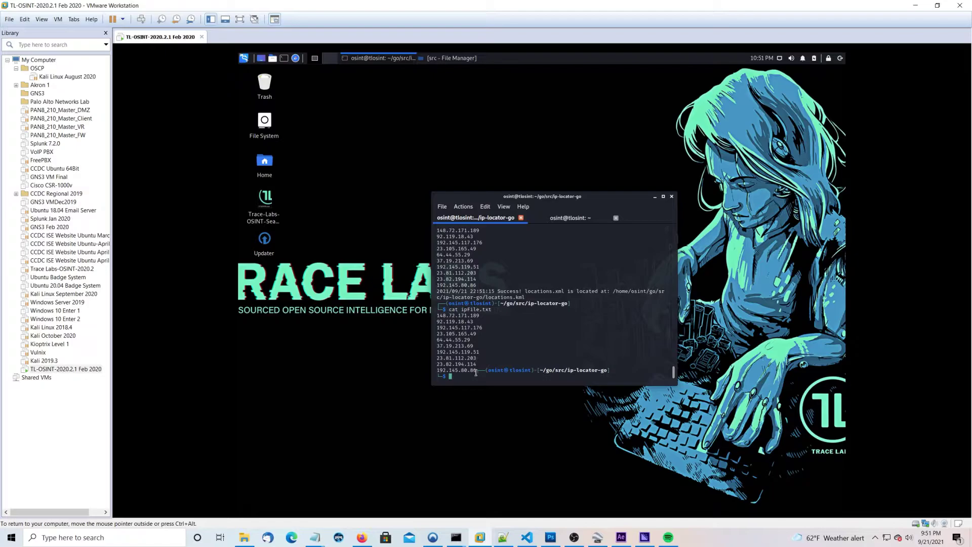
left_click_drag(479, 370, 428, 316)
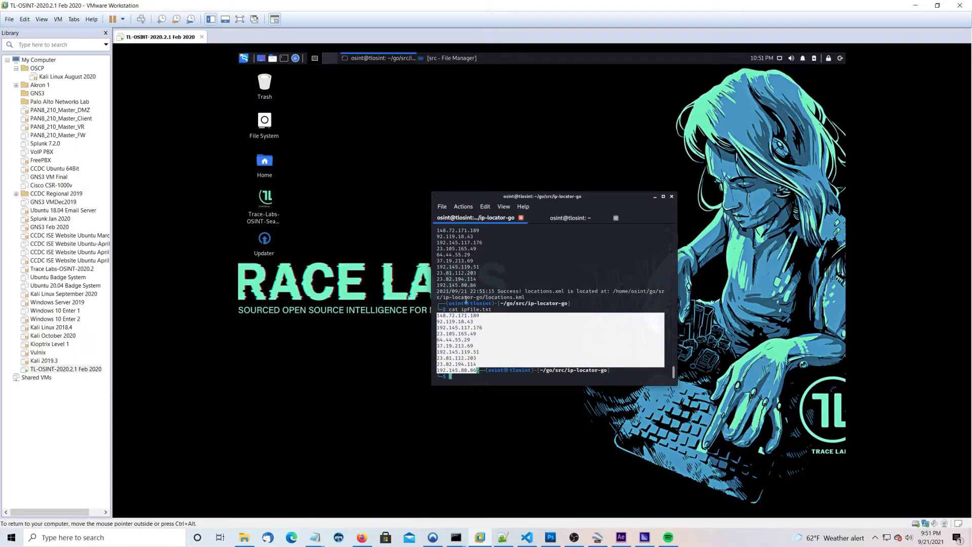
left_click(528, 365)
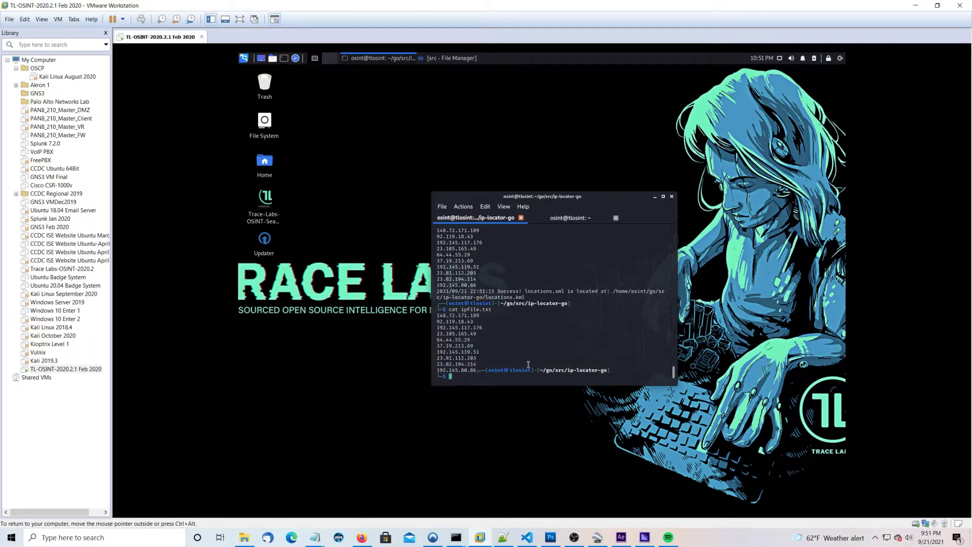
type("ls")
key("Return")
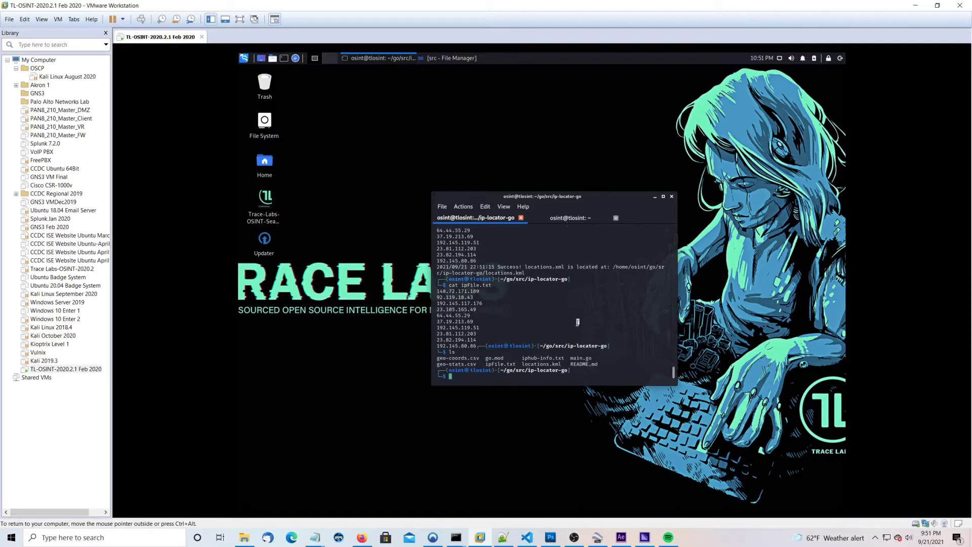
type("pwd")
key("Return")
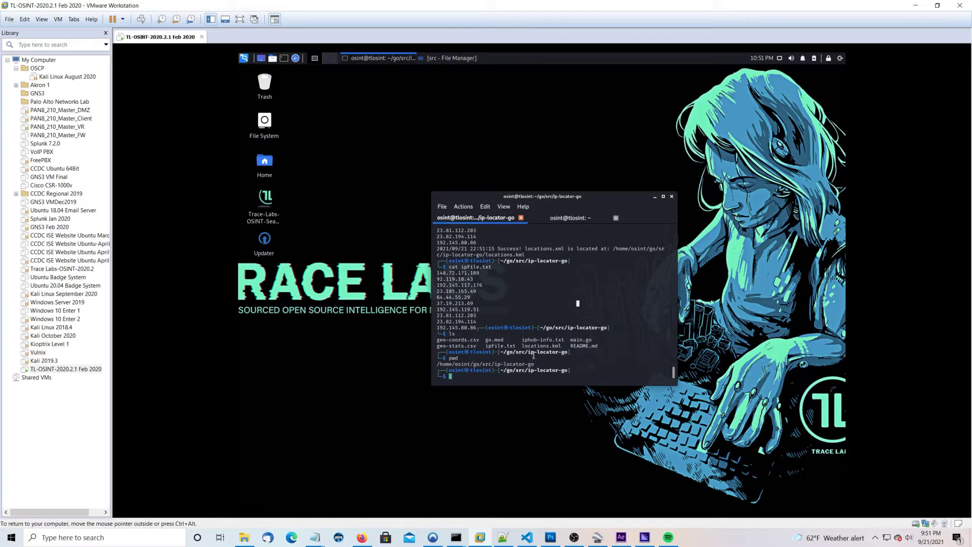
- Highlight ip-locator-go in the path, then list files in the home-folder terminal tab
left_click_drag(549, 364, 491, 364)
left_click(490, 364)
left_click(593, 218)
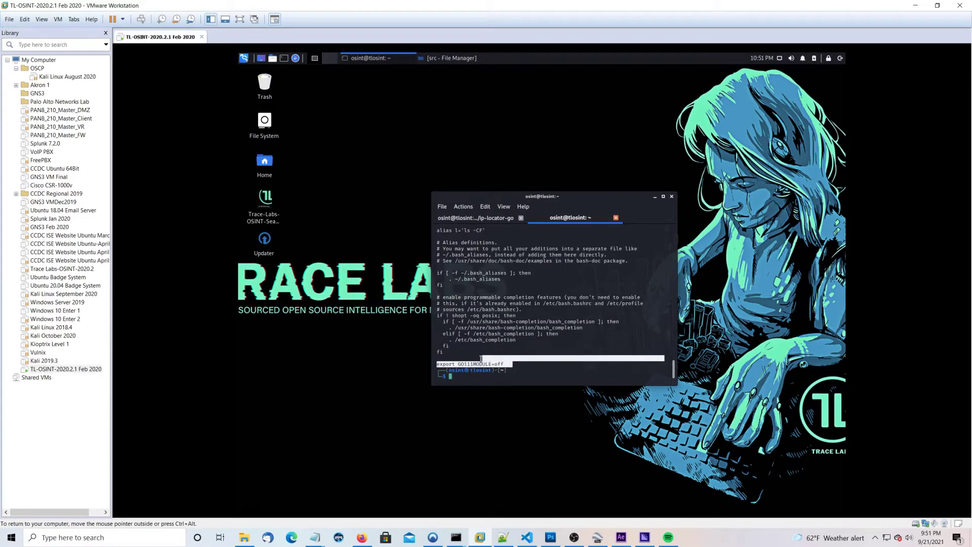
type("ls")
key("Return")
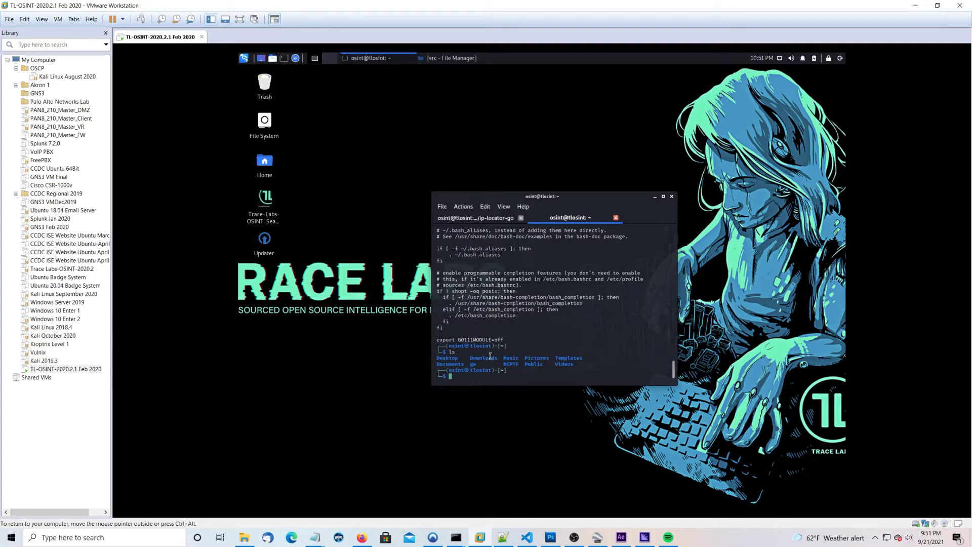
- Highlight the GO111MODULE=off export line, clear that terminal and return to the ip-locator-go tab
left_click_drag(510, 343, 437, 340)
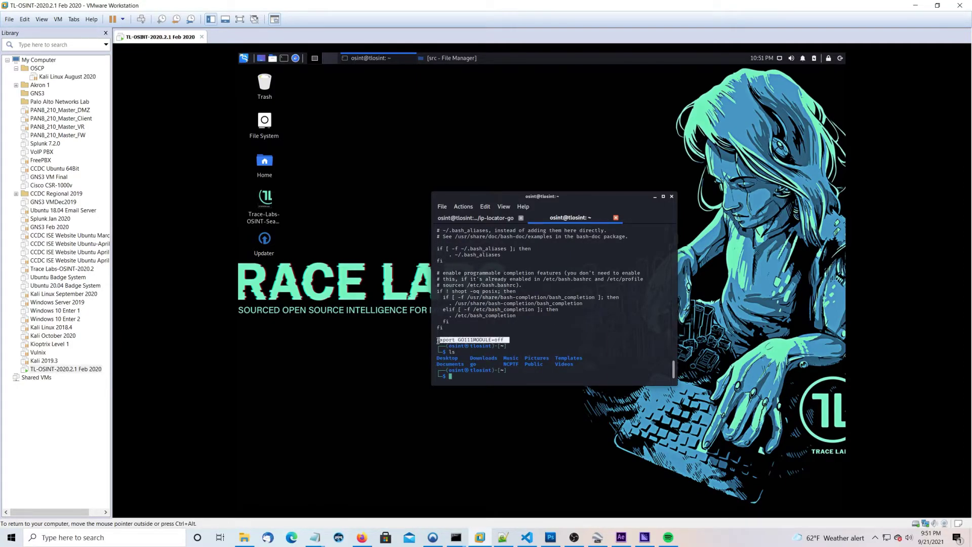
left_click(450, 348)
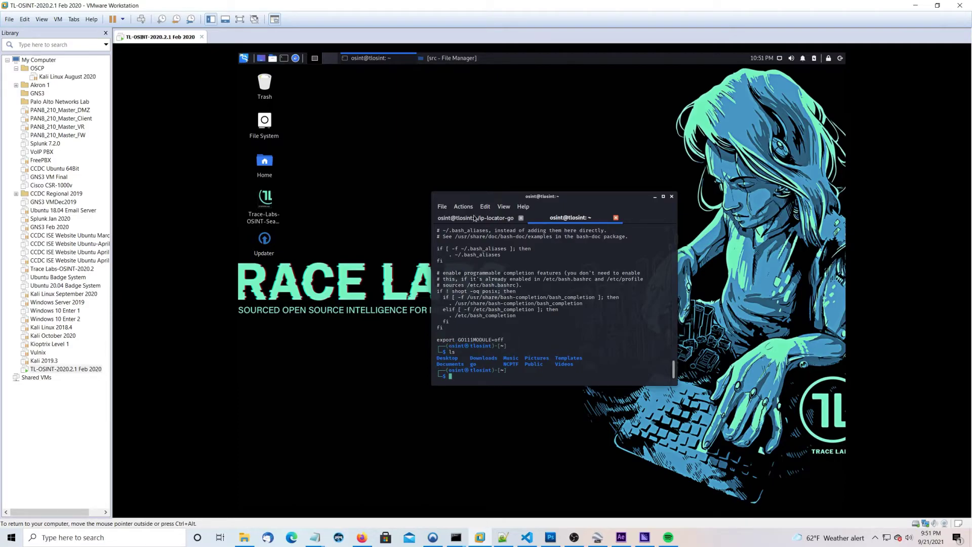
type("clear")
key("Return")
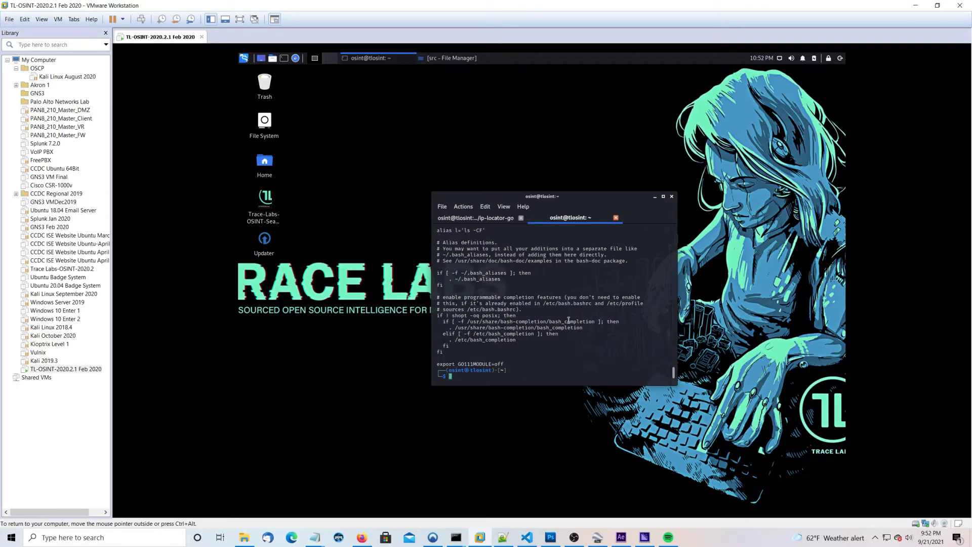
left_click(474, 218)
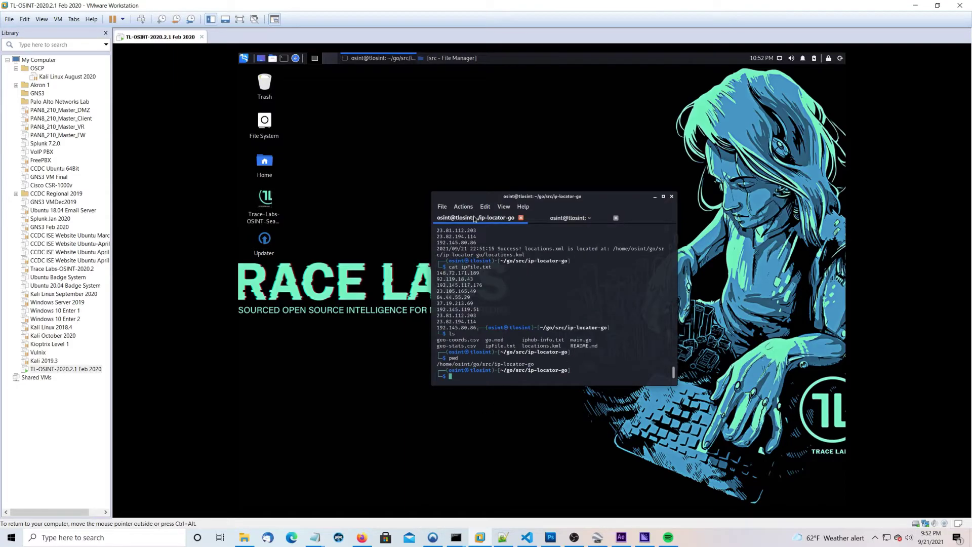
- Browse ip-locator-go in the Kali file manager, then shrink VMware and minimize Firefox
left_click(438, 59)
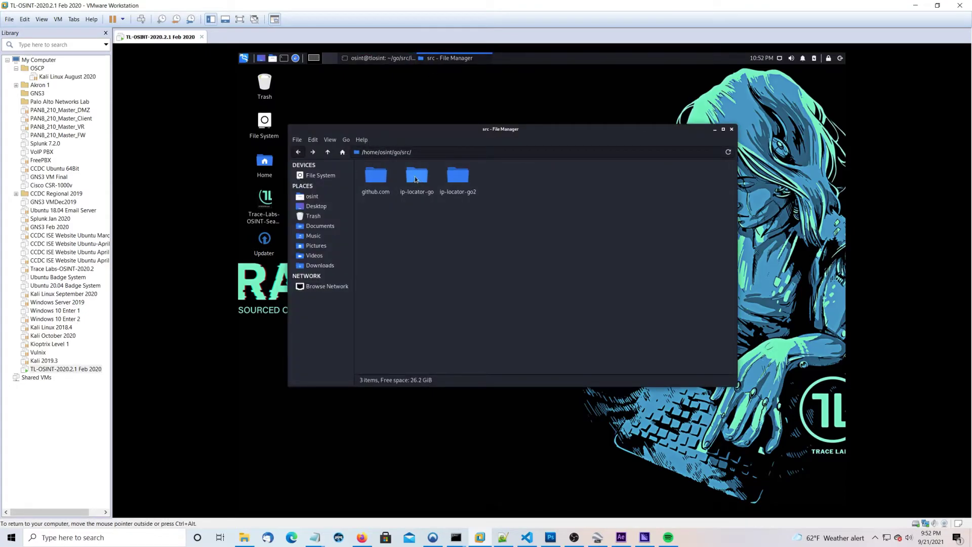
double_click(417, 179)
left_click_drag(486, 5, 603, 81)
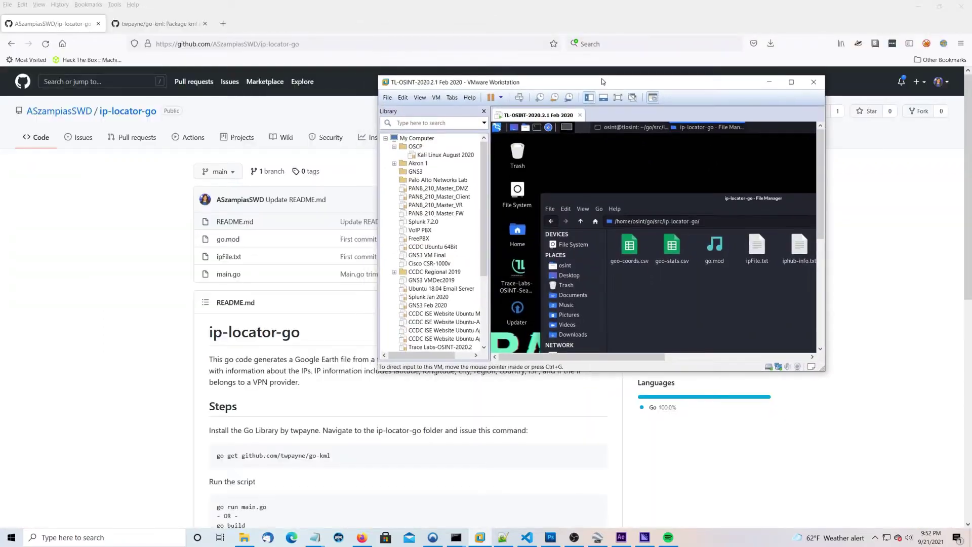
left_click(939, 7)
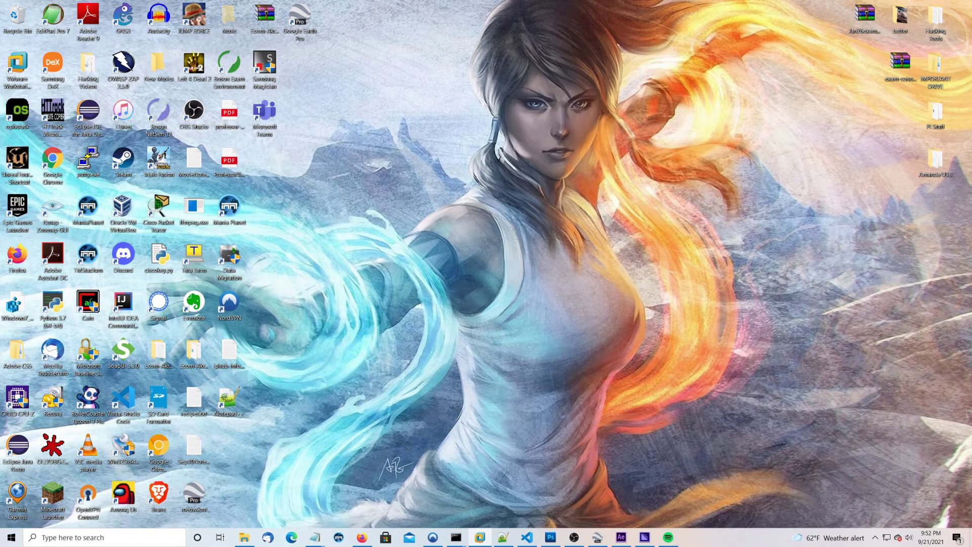
- Paste geo-stats.csv and drag locations.kml from the VM onto the Windows desktop
key("ctrl+v")
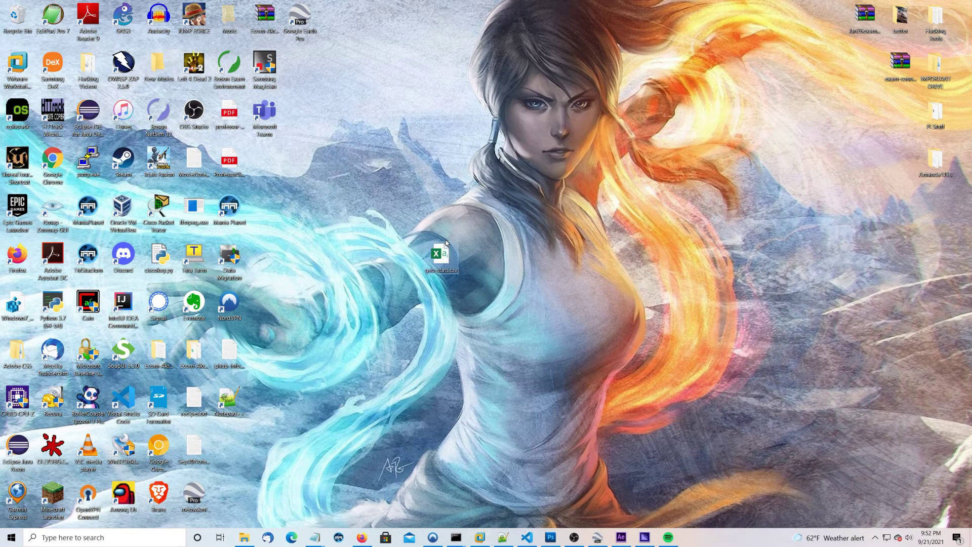
key("Return")
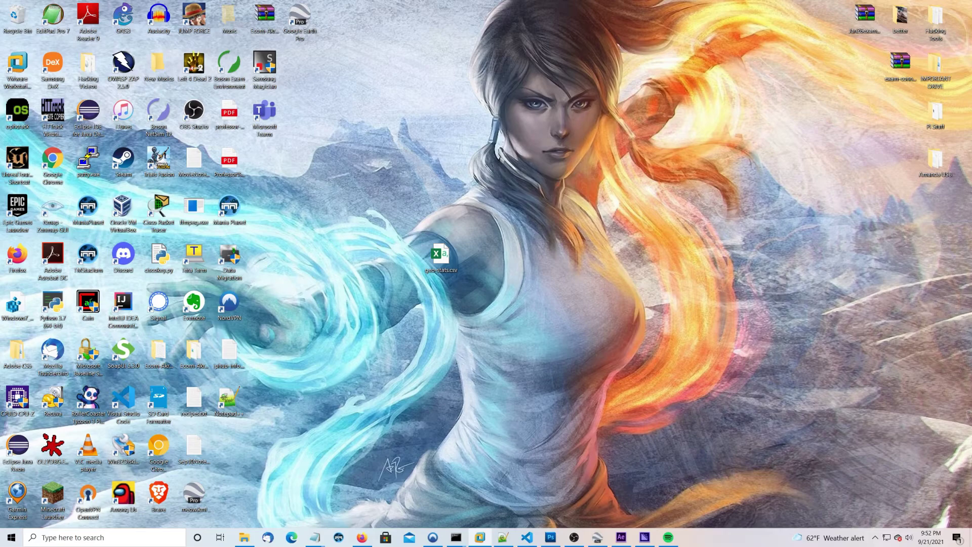
left_click_drag(500, 224, 475, 208)
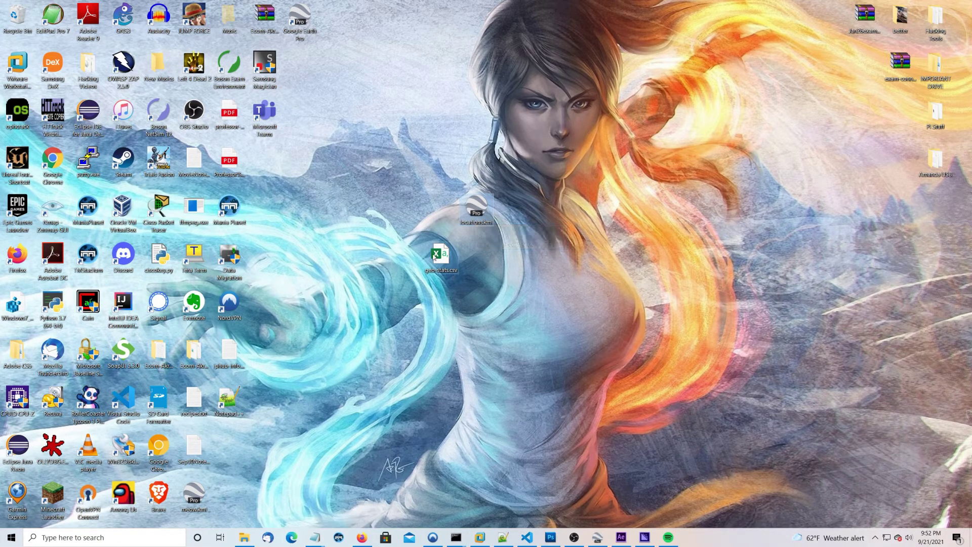
- Open geo-stats.csv in Excel and maximize the spreadsheet window
double_click(438, 248)
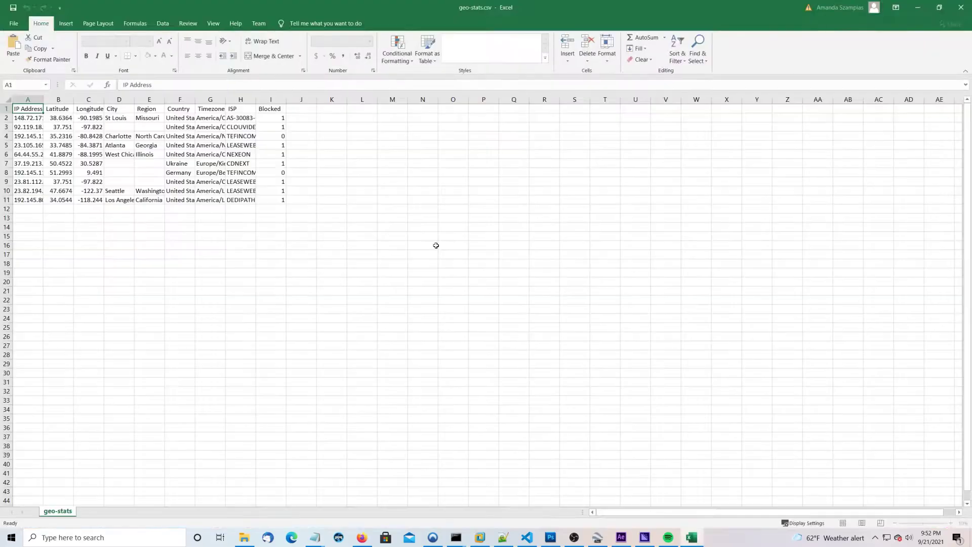
mouse_move(454, 7)
left_mouse_down()
mouse_move(453, 70)
mouse_move(494, 107)
left_mouse_up()
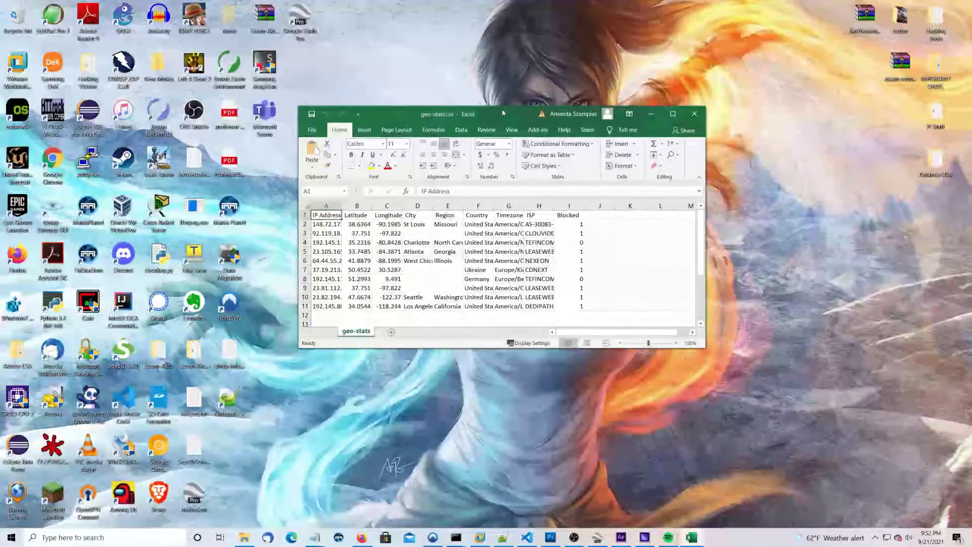
double_click(378, 104)
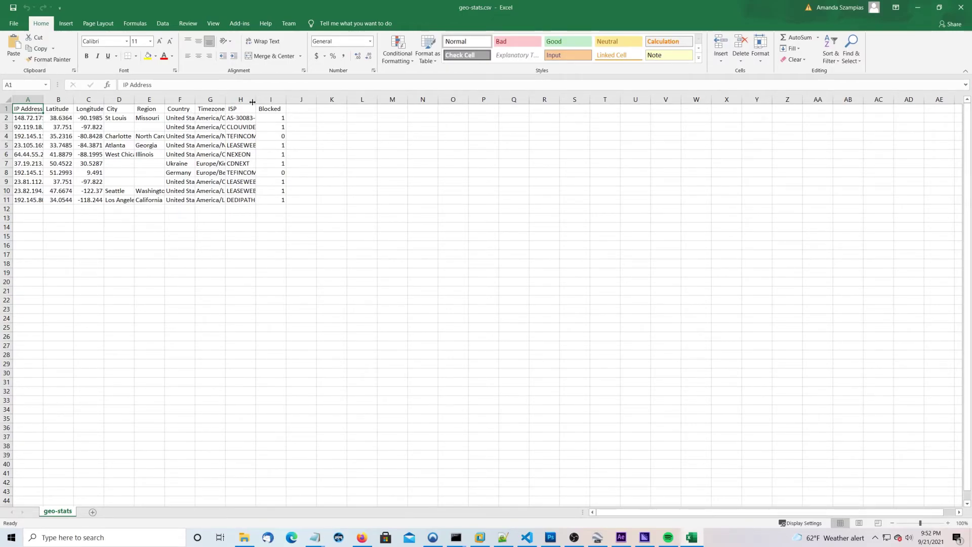
- Widen column H to show full ISP names, then minimize Excel
left_click_drag(253, 101, 325, 113)
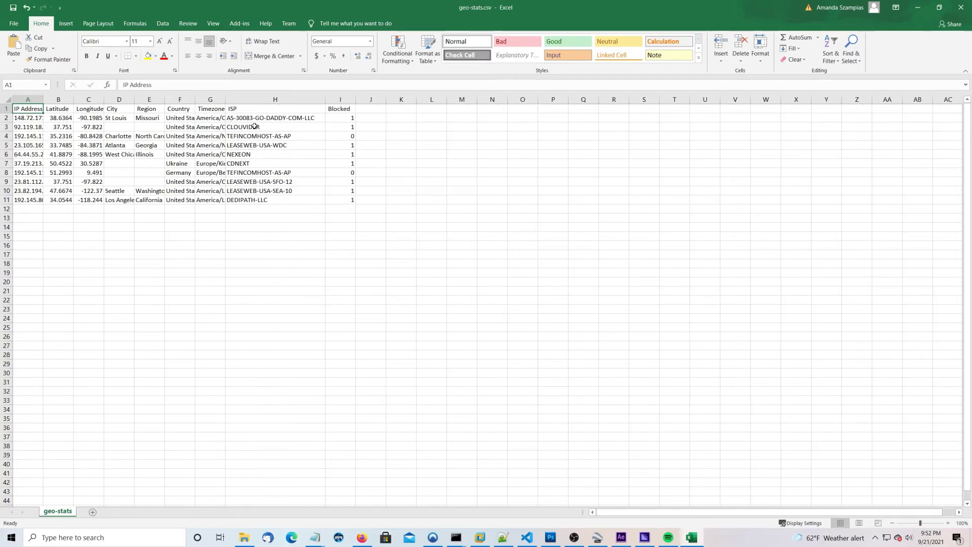
left_click(346, 120)
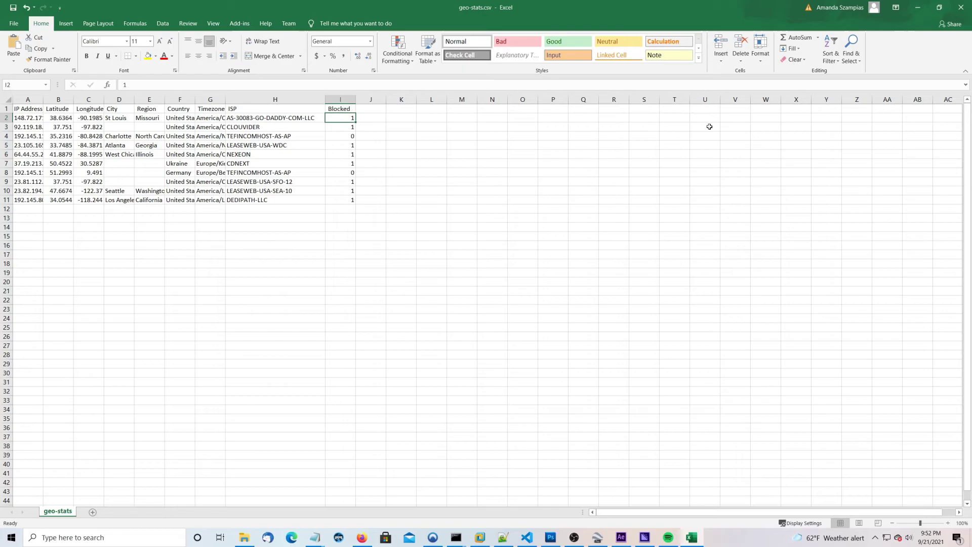
left_click(918, 5)
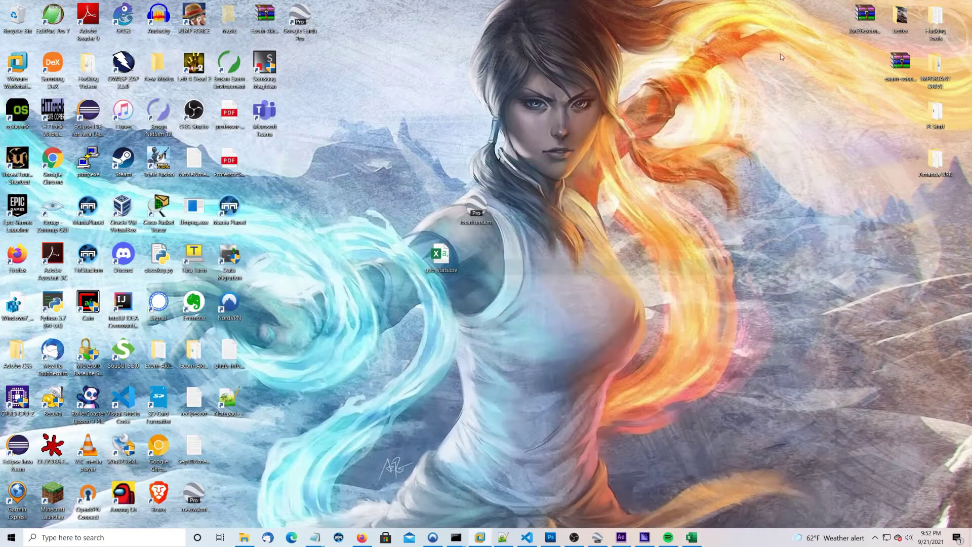
- Pan over locations.kml's US pins in Google Earth Pro, then return to the ip-locator-go GitHub page
double_click(476, 209)
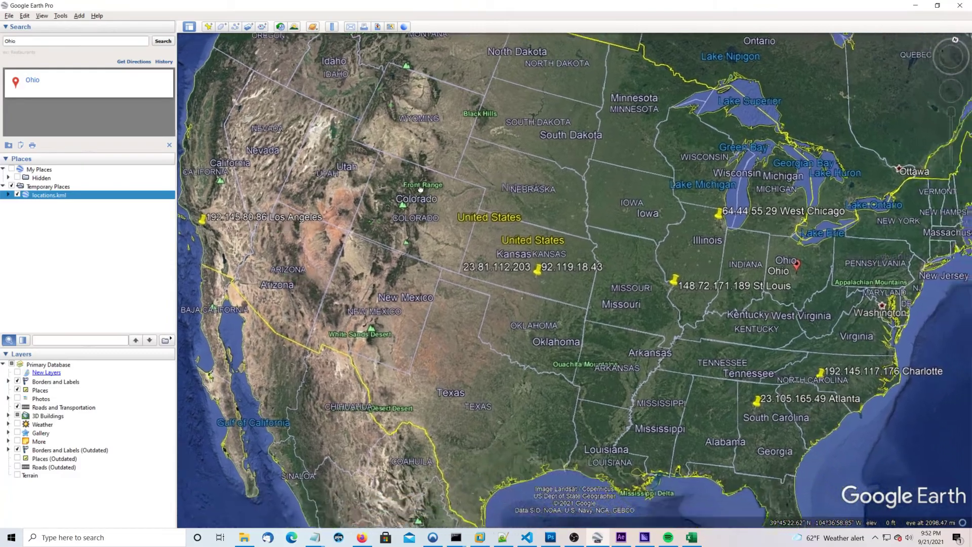
left_click_drag(686, 402, 561, 335)
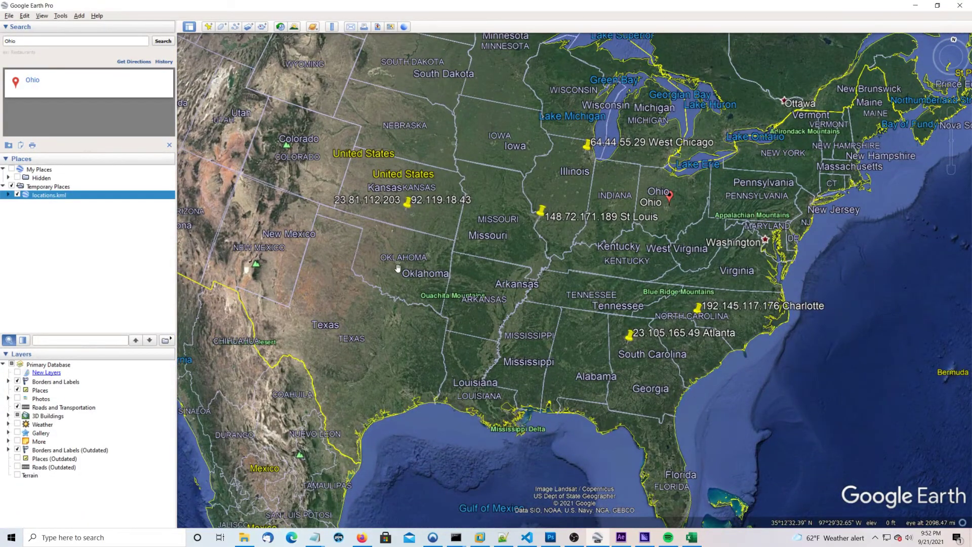
scroll(398, 268, "up", 2)
mouse_move(398, 268)
left_mouse_down()
mouse_move(557, 342)
mouse_move(379, 144)
left_mouse_up()
scroll(469, 273, "up", 3)
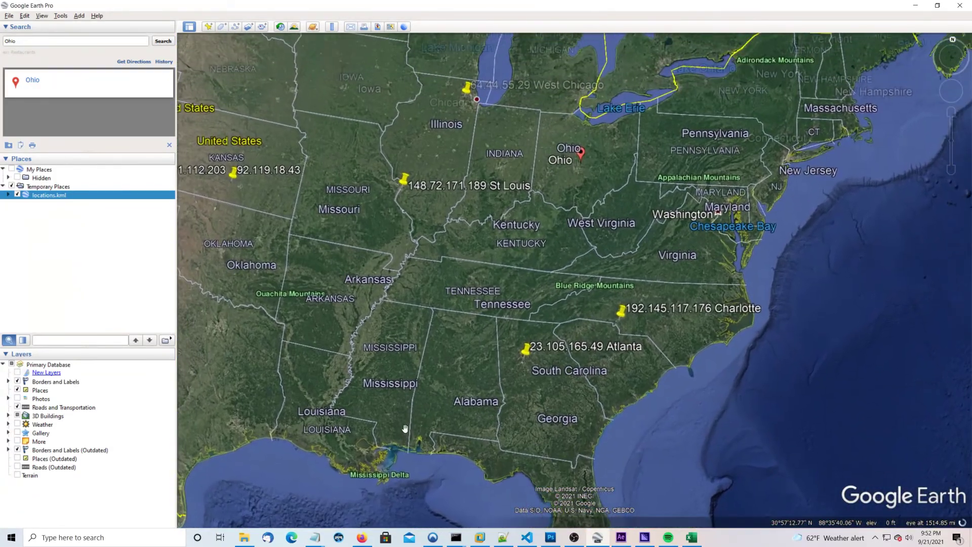
left_click(354, 539)
left_click(567, 365)
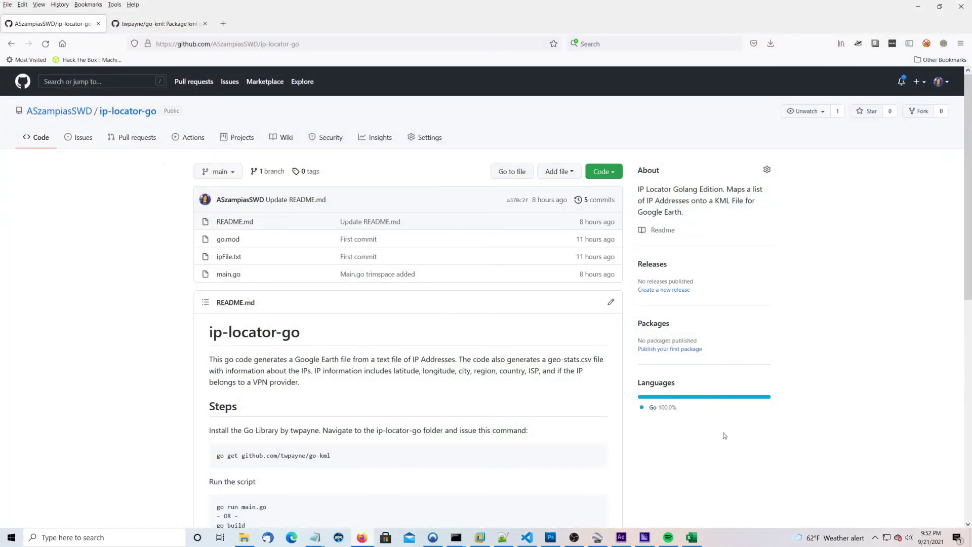